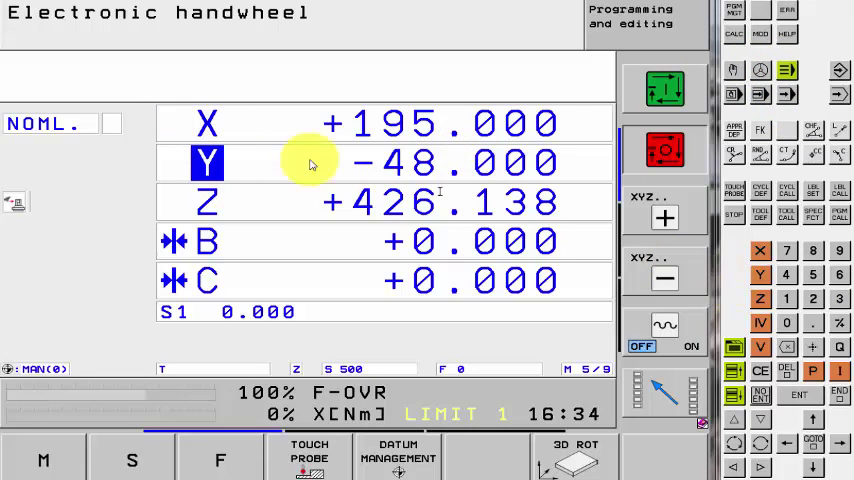
Jog Y to -46.650 and X to +195.350, then reopen PositionRecord for editing
{"action": "left_click", "coordinate": [664, 218]}
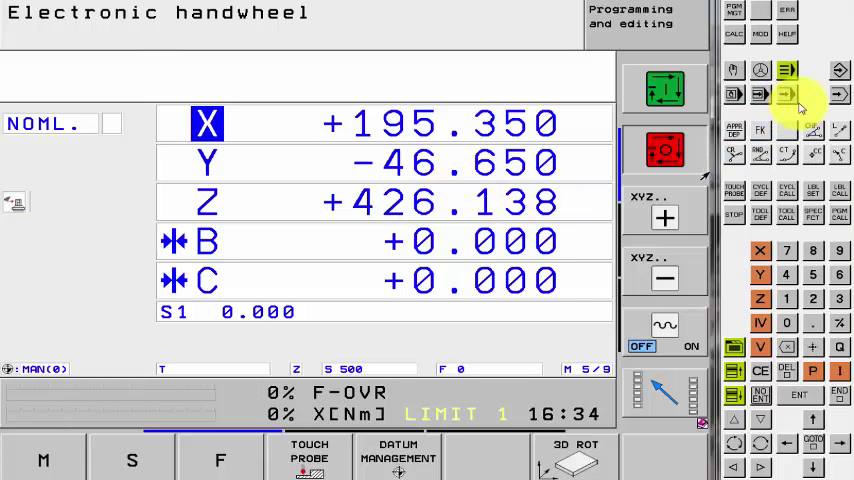
{"action": "left_click", "coordinate": [840, 70]}
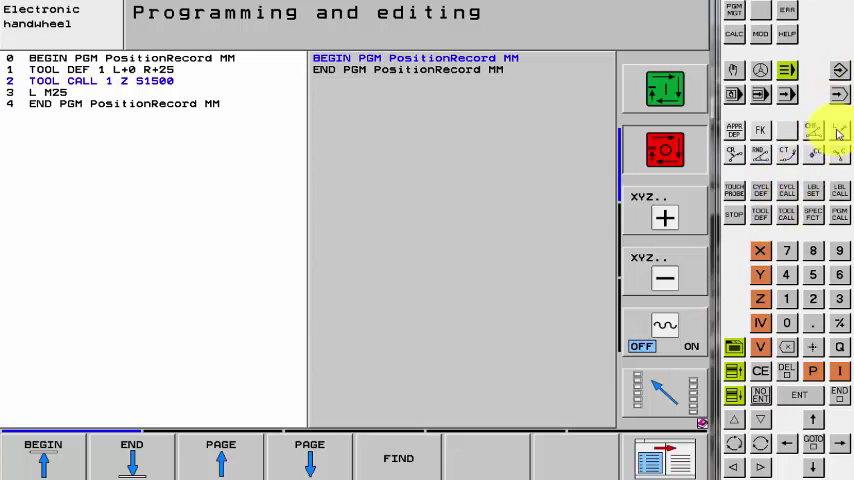
Add block 3, L X+195.35 Y-46.65 R0 FMAX M3, capturing X and Y from actual position
{"action": "left_click", "coordinate": [838, 130]}
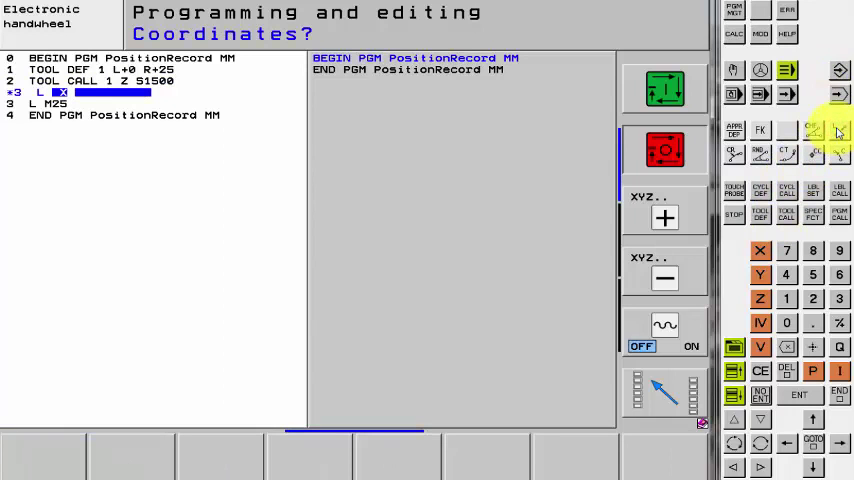
{"action": "left_click", "coordinate": [811, 347]}
{"action": "type", "text": "+195.35"}
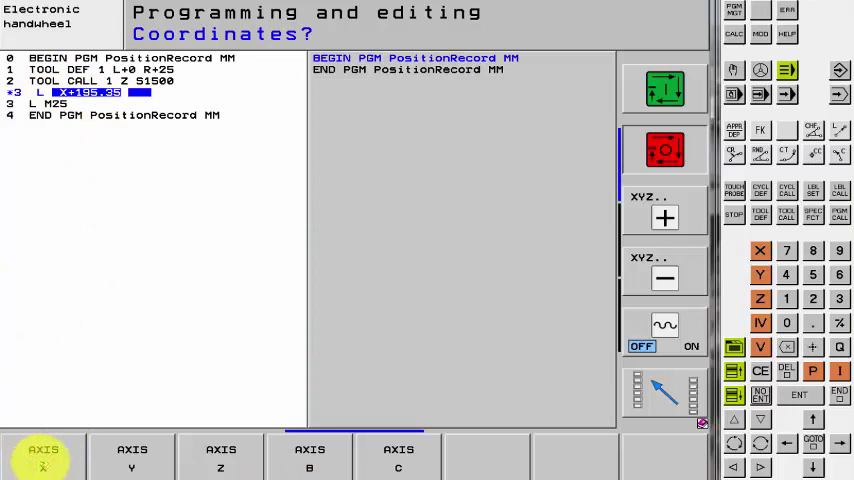
{"action": "left_click", "coordinate": [759, 275]}
{"action": "type", "text": "Y-46.65"}
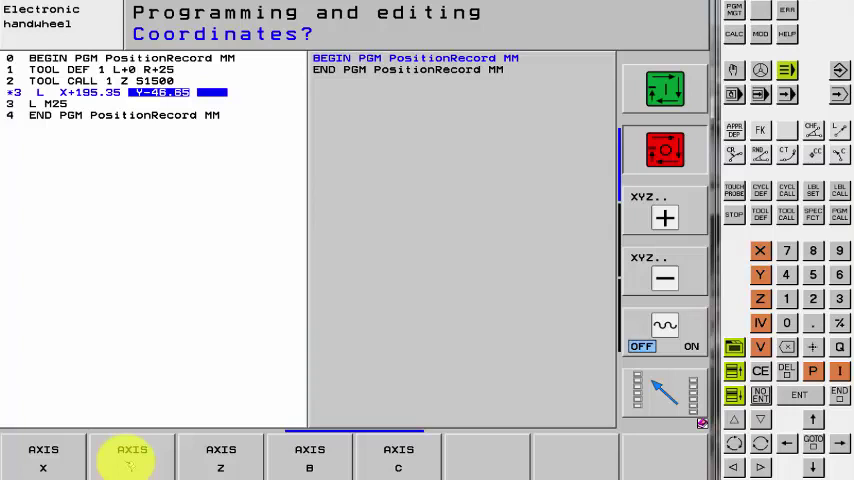
{"action": "left_click", "coordinate": [798, 400]}
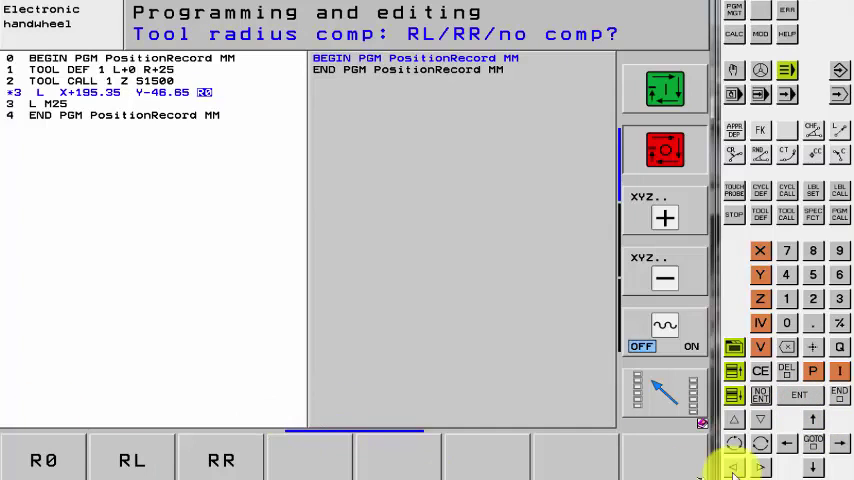
{"action": "left_click", "coordinate": [768, 398]}
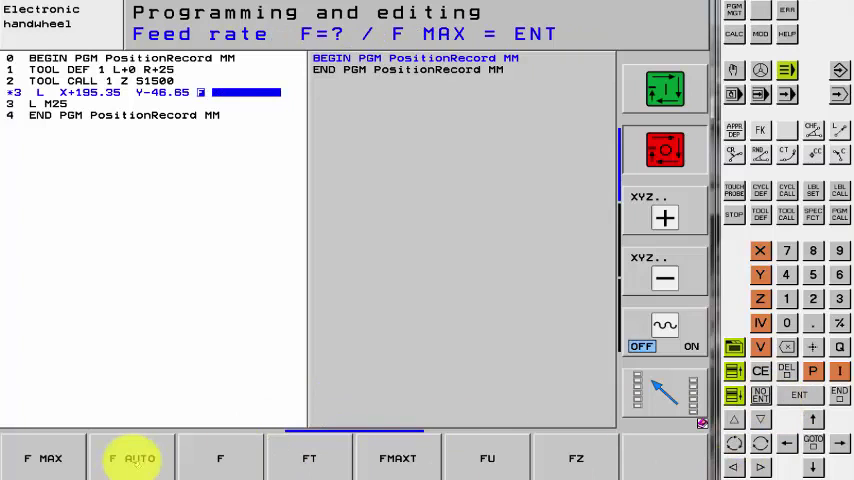
{"action": "left_click", "coordinate": [43, 460]}
{"action": "type", "text": "MAX M3"}
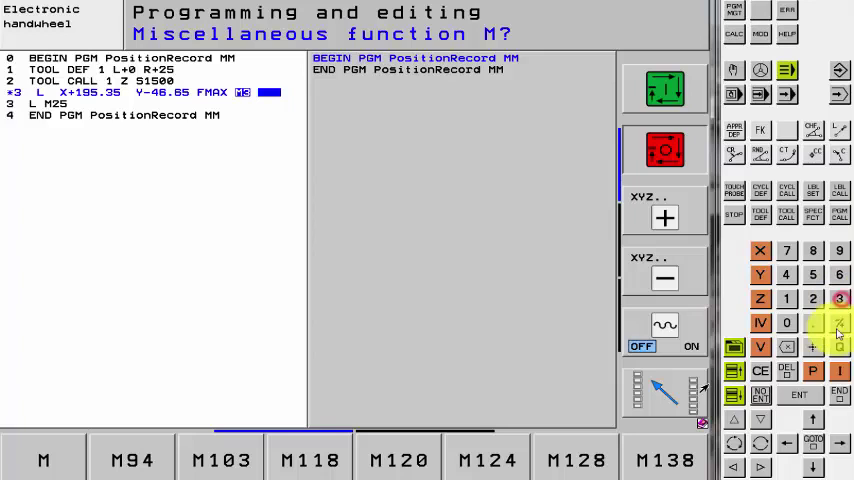
{"action": "left_click", "coordinate": [840, 302]}
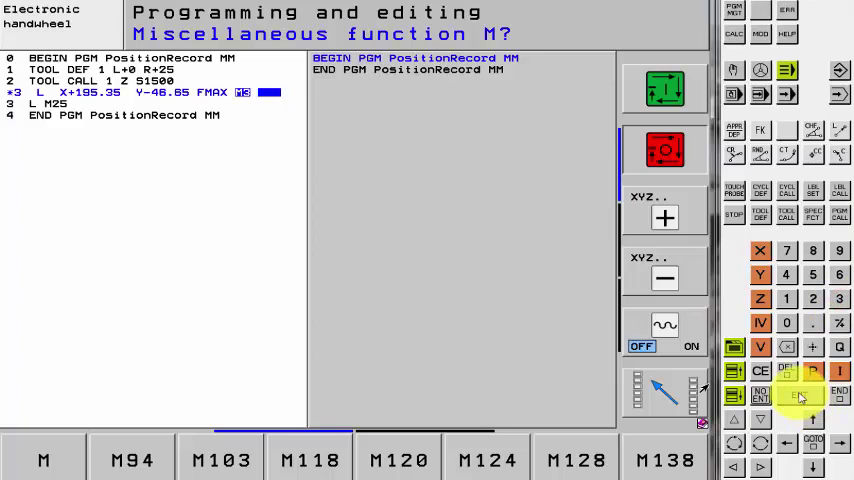
{"action": "left_click", "coordinate": [835, 395]}
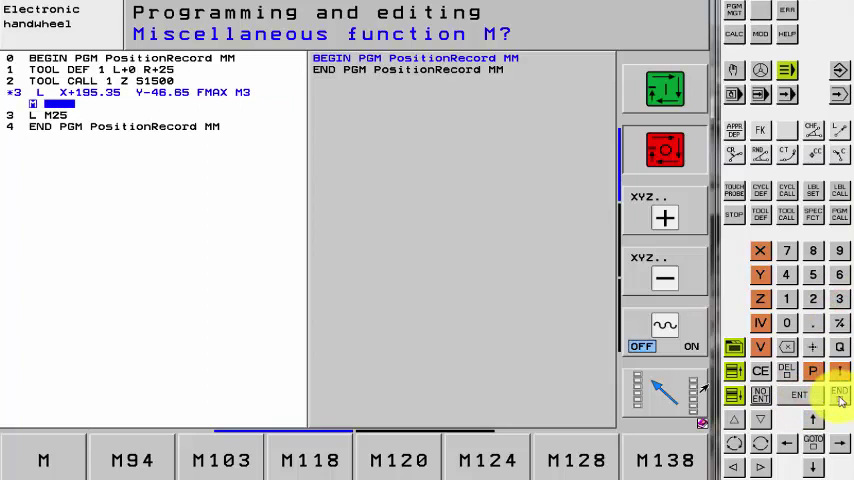
{"action": "left_click", "coordinate": [840, 398]}
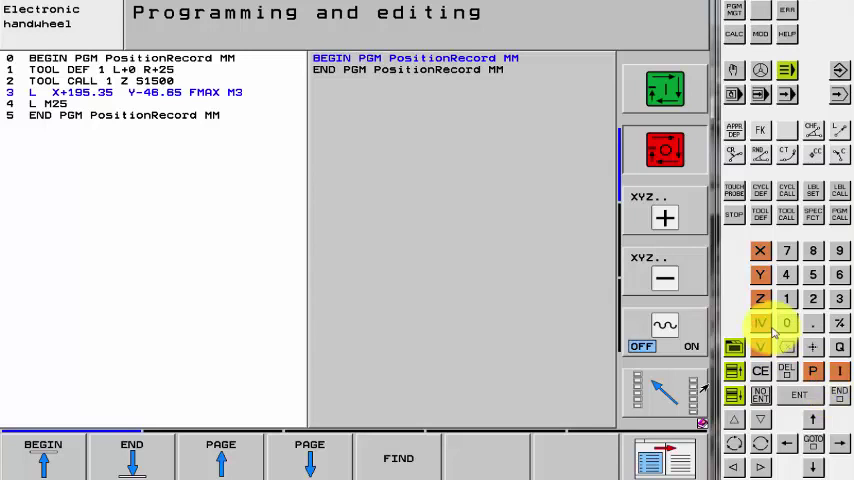
Add block 4, L Z+0 R0 FMAX M8, before L M25
{"action": "left_click", "coordinate": [840, 130]}
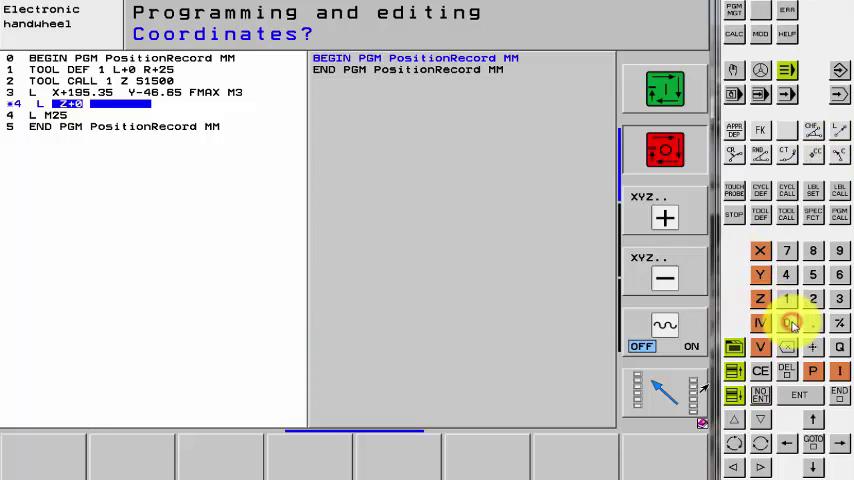
{"action": "left_click", "coordinate": [795, 398]}
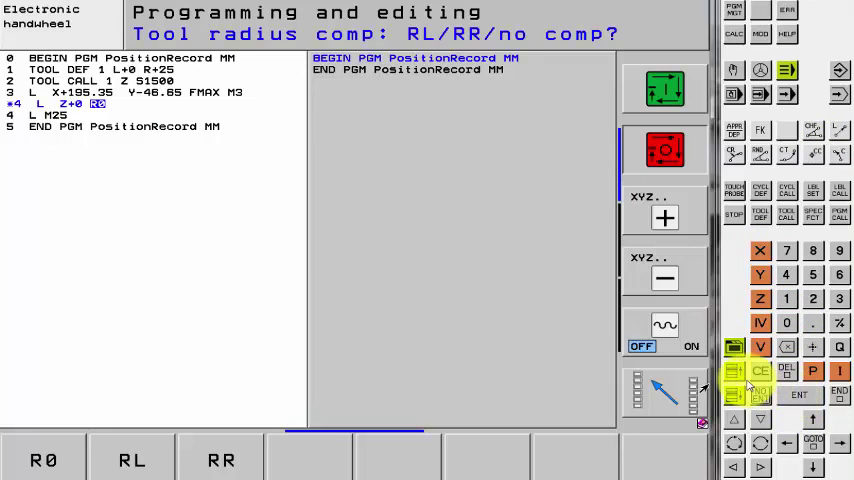
{"action": "left_click", "coordinate": [760, 400]}
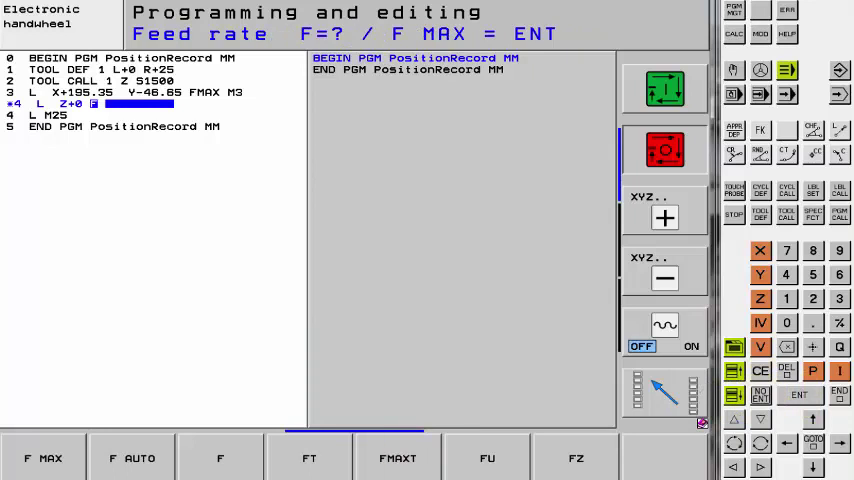
{"action": "left_click", "coordinate": [43, 458]}
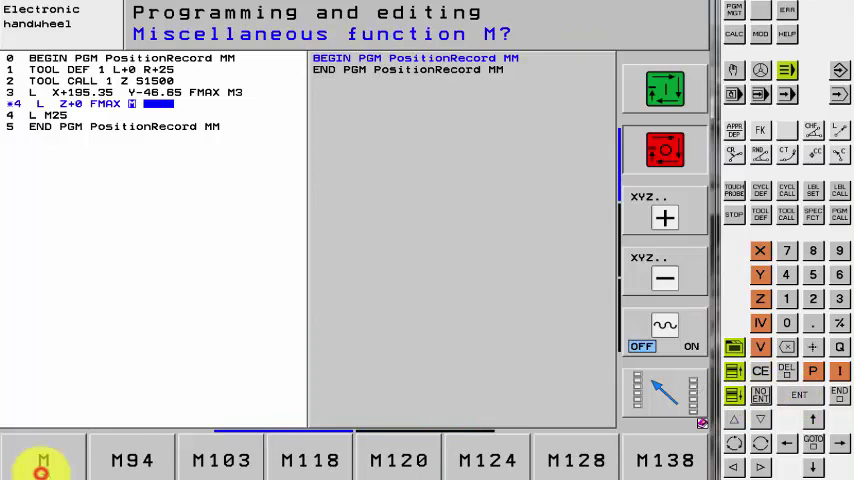
{"action": "left_click", "coordinate": [812, 250]}
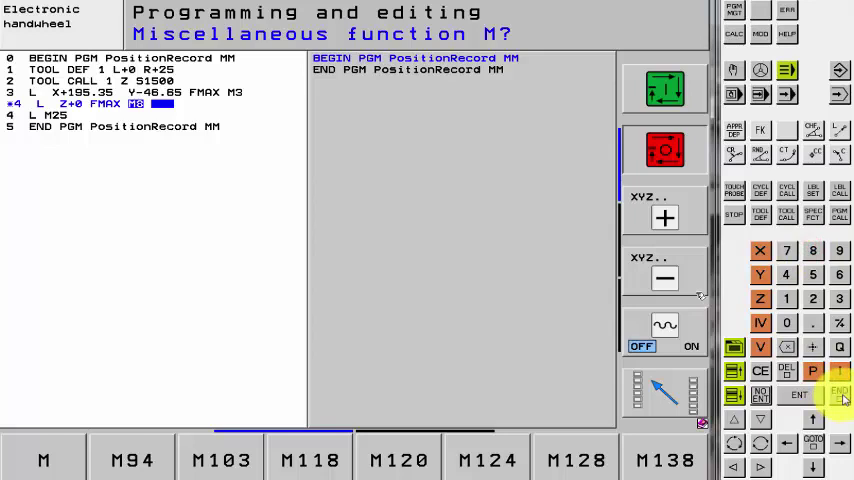
{"action": "left_click", "coordinate": [840, 396]}
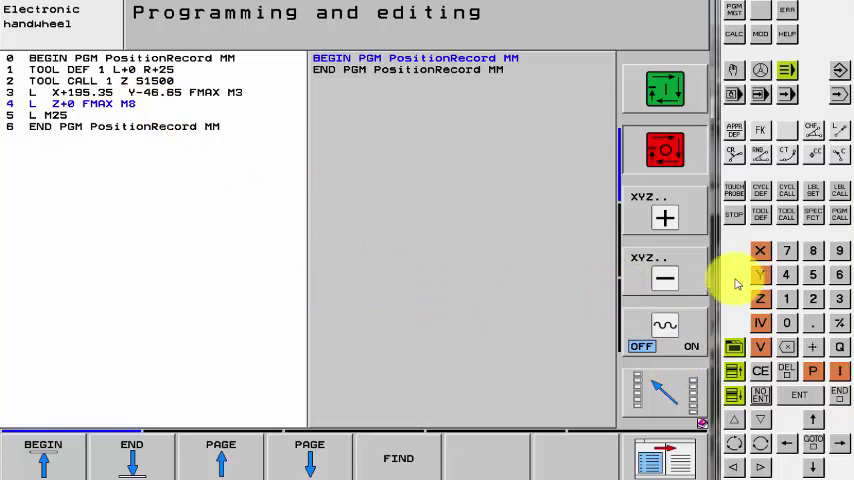
In handwheel mode, jog to Z +432.738, X +0.700, Y +31.000, then return to PositionRecord
{"action": "left_click", "coordinate": [762, 72]}
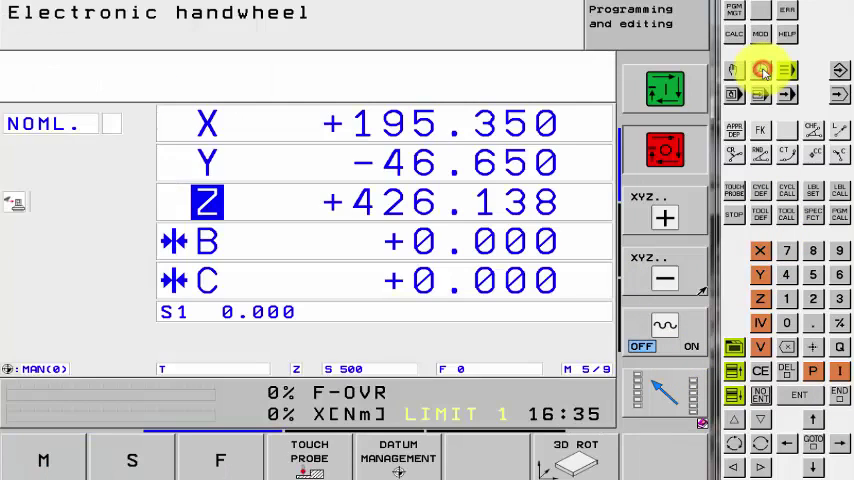
{"action": "left_click_drag", "start_coordinate": [665, 218], "coordinate": [665, 218]}
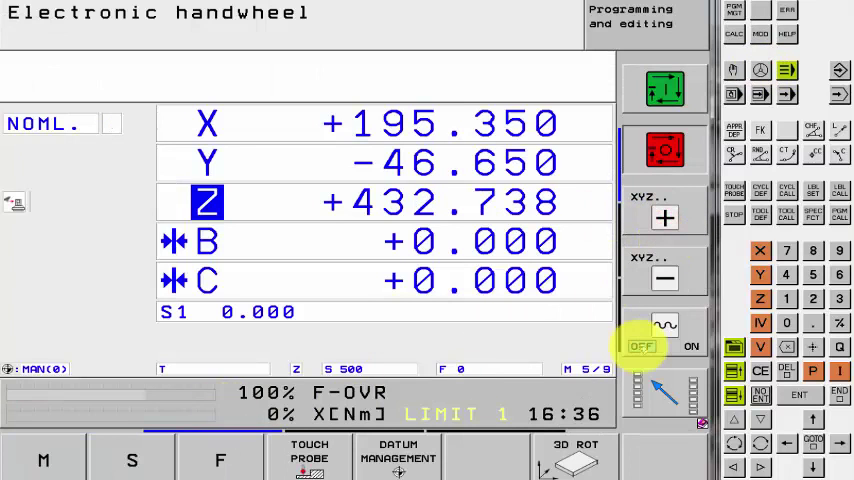
{"action": "left_click", "coordinate": [760, 250]}
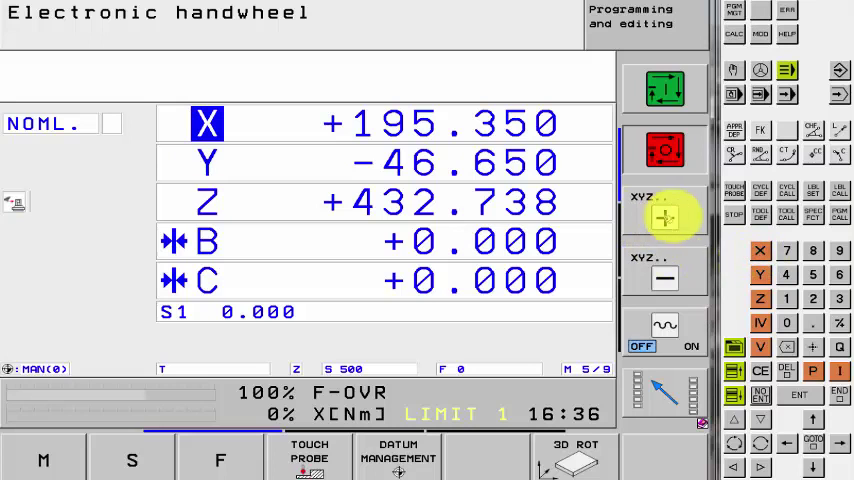
{"action": "left_click_drag", "start_coordinate": [665, 218], "coordinate": [665, 218]}
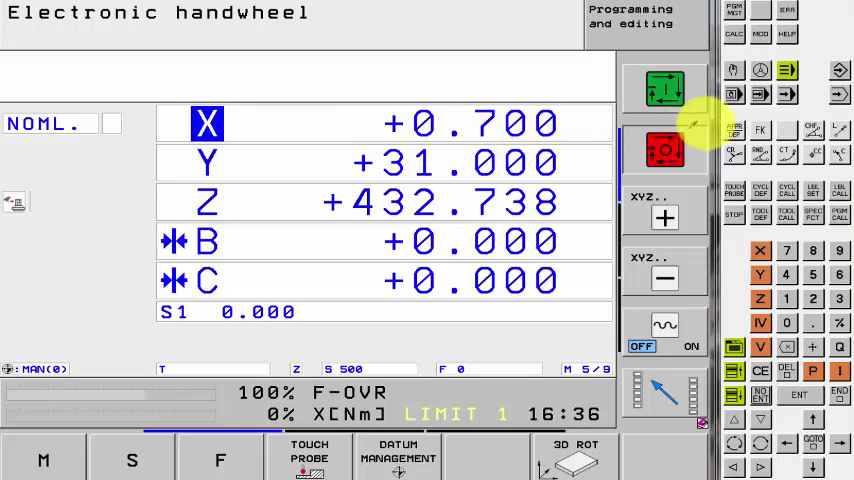
{"action": "left_click", "coordinate": [838, 70]}
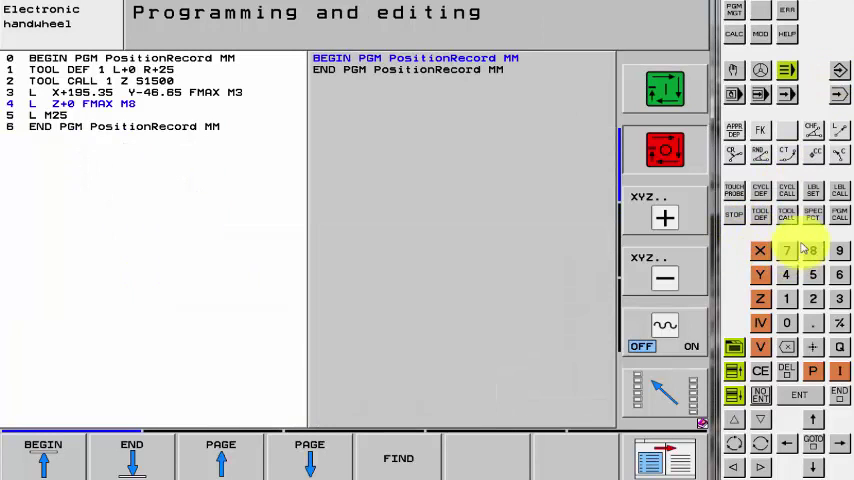
Add block 5, L X+0.7 Y+31 R0 F250, with no M function
{"action": "left_click", "coordinate": [838, 131]}
{"action": "type", "text": "L X+0.7"}
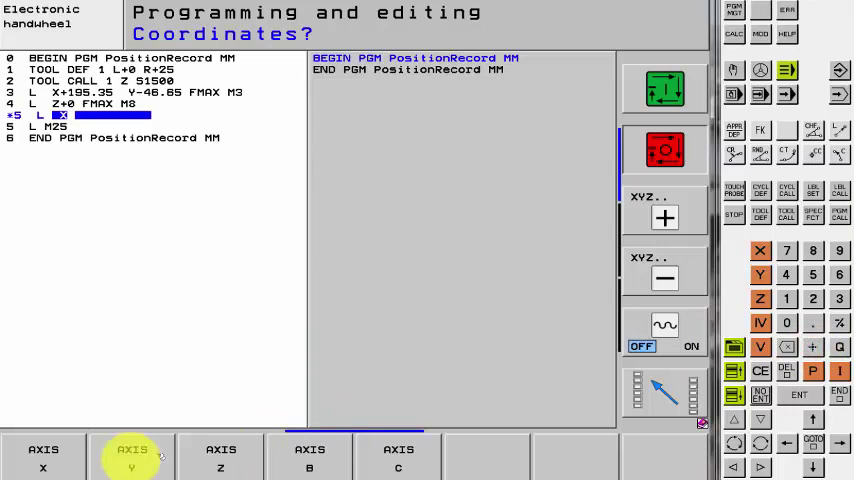
{"action": "left_click", "coordinate": [760, 274]}
{"action": "type", "text": "Y+31"}
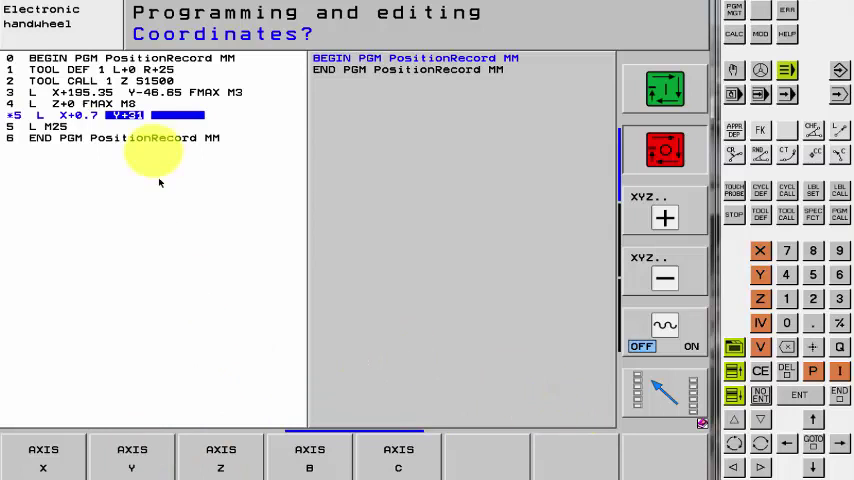
{"action": "left_click", "coordinate": [800, 397]}
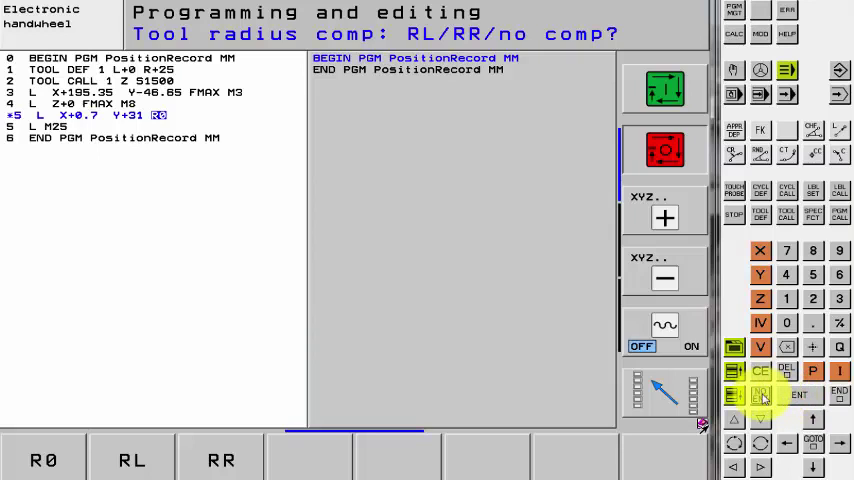
{"action": "left_click", "coordinate": [800, 397]}
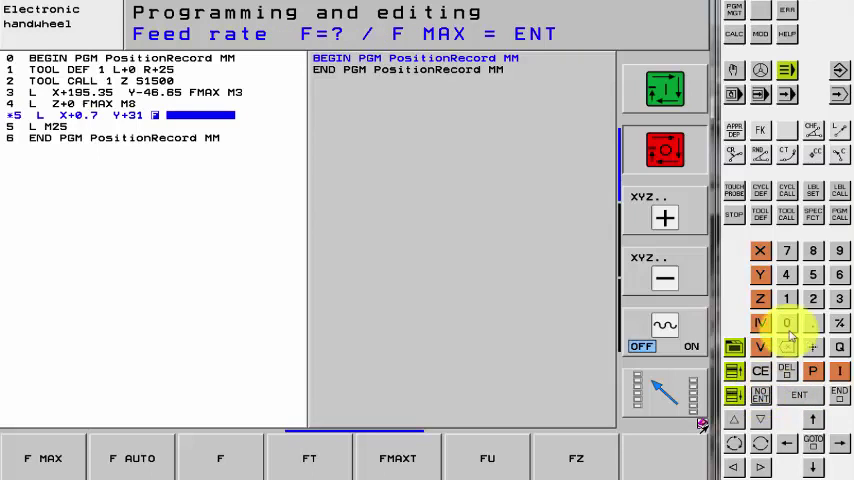
{"action": "left_click", "coordinate": [815, 299]}
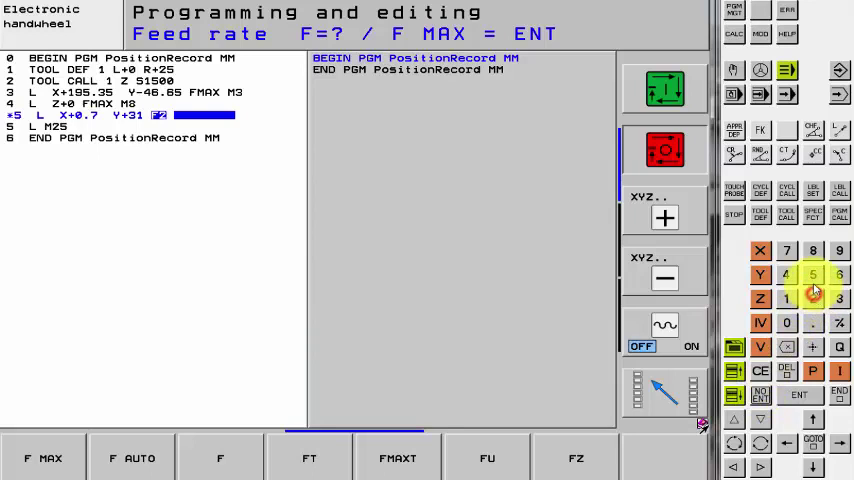
{"action": "left_click", "coordinate": [812, 275]}
{"action": "left_click", "coordinate": [786, 322]}
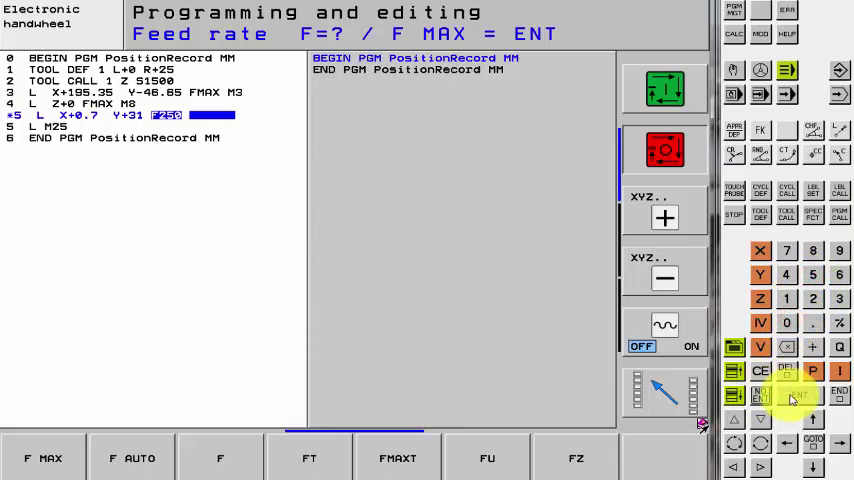
{"action": "left_click", "coordinate": [799, 395]}
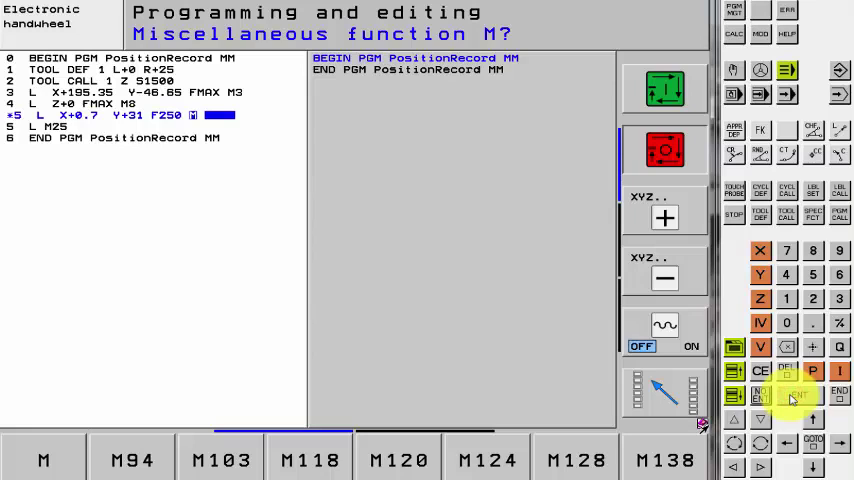
{"action": "left_click", "coordinate": [843, 395]}
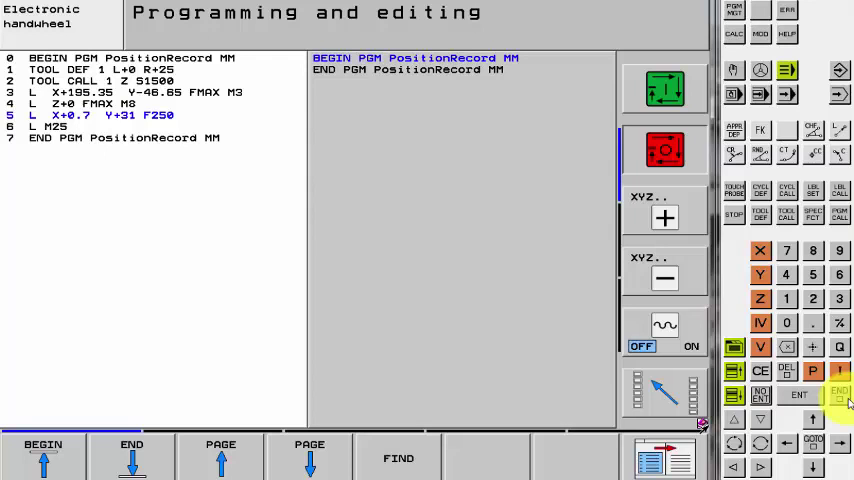
Jog the Y and X axes in handwheel mode to reach X -151.900, Y -34.000
{"action": "left_click", "coordinate": [760, 70]}
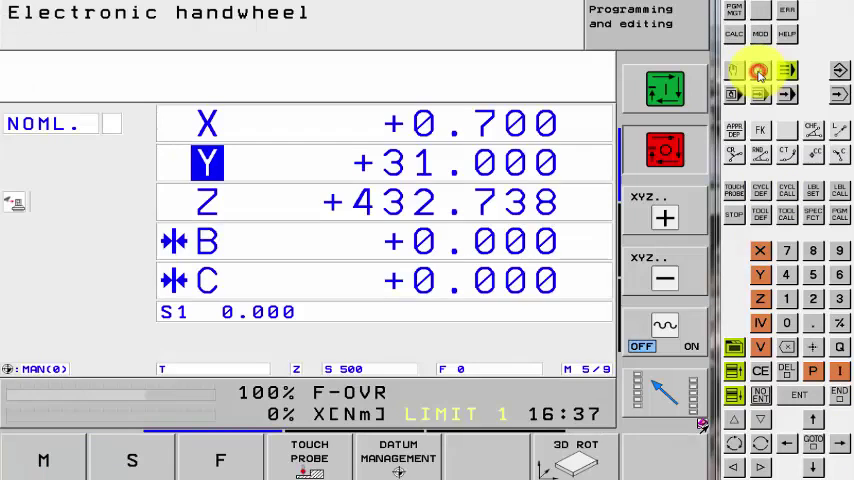
{"action": "left_click", "coordinate": [665, 218]}
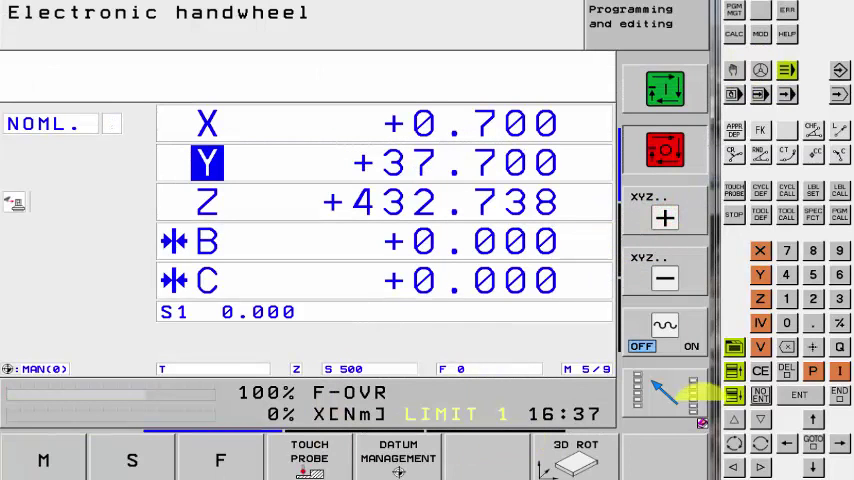
{"action": "left_click", "coordinate": [760, 250]}
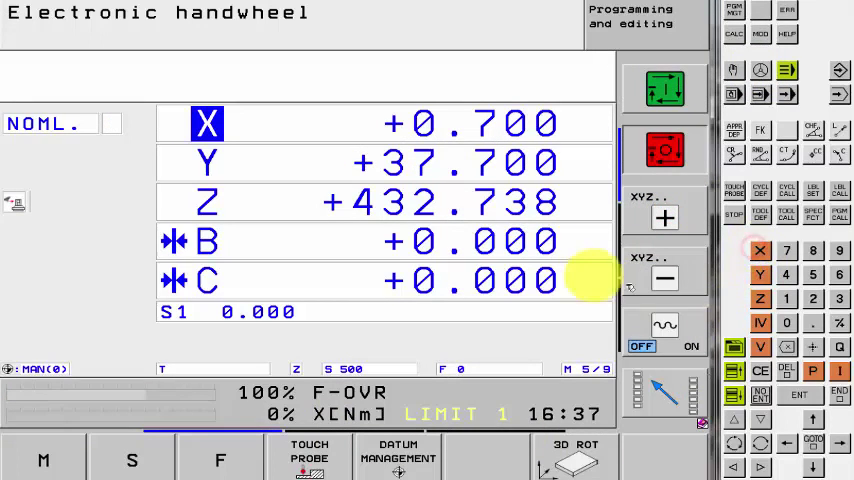
{"action": "left_click", "coordinate": [665, 218]}
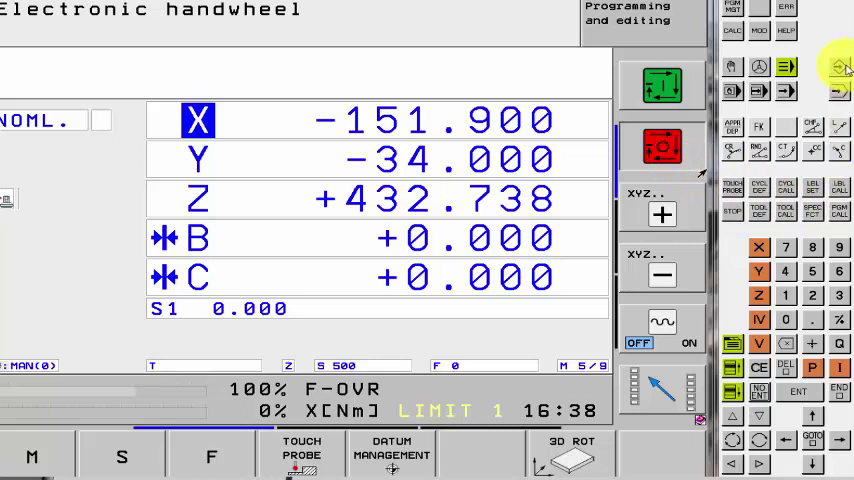
Add block 6, L X-151.9 Y-34, capturing X and Y from actual position
{"action": "left_click", "coordinate": [840, 67]}
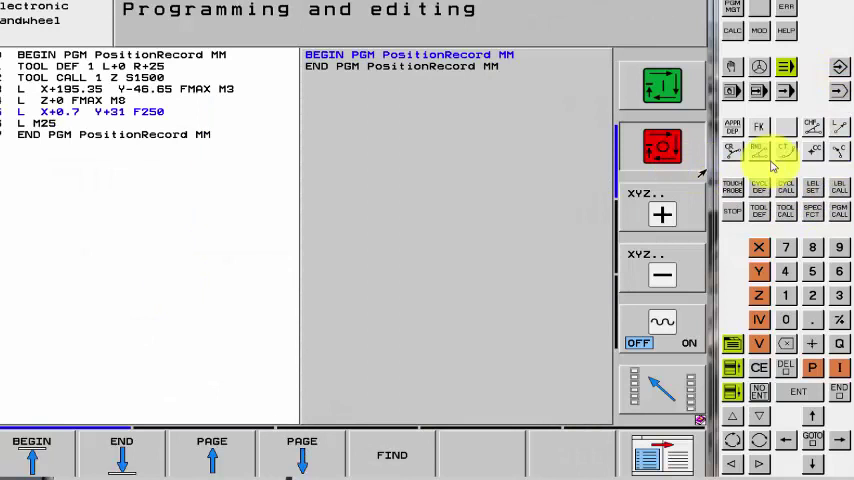
{"action": "left_click", "coordinate": [840, 130]}
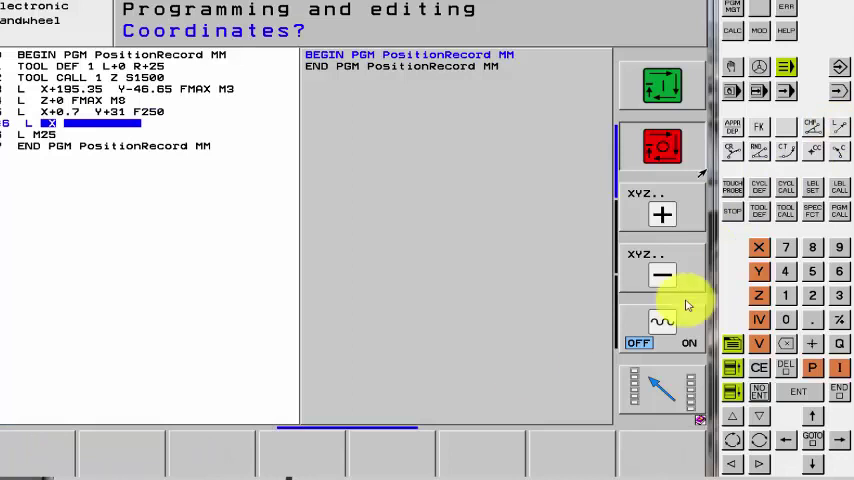
{"action": "left_click", "coordinate": [812, 367]}
{"action": "left_click", "coordinate": [55, 457]}
{"action": "type", "text": "-151.9 Y"}
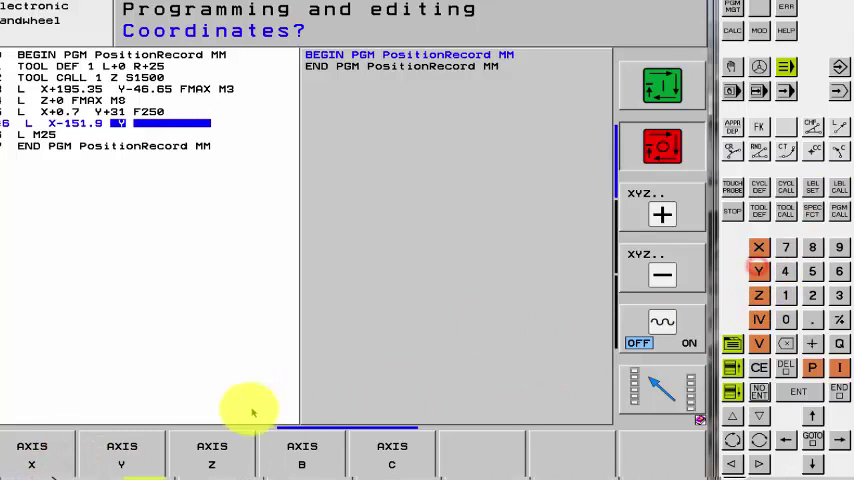
{"action": "left_click", "coordinate": [122, 455]}
{"action": "type", "text": "-34"}
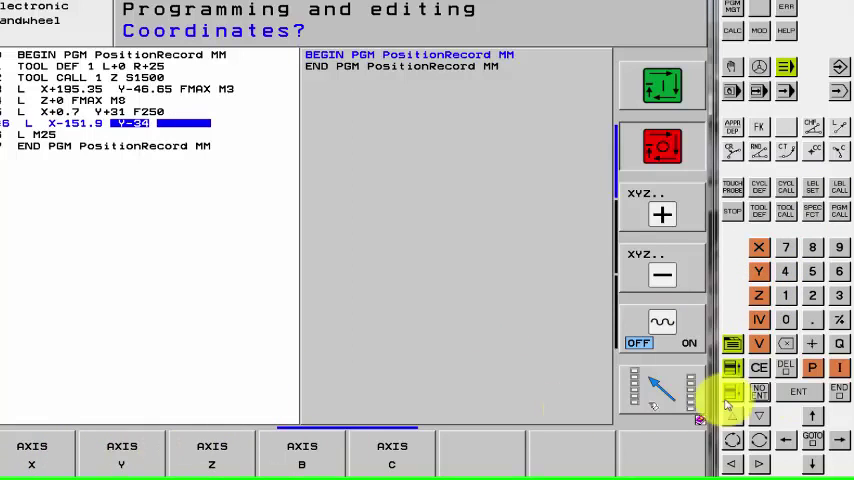
{"action": "left_click", "coordinate": [840, 390]}
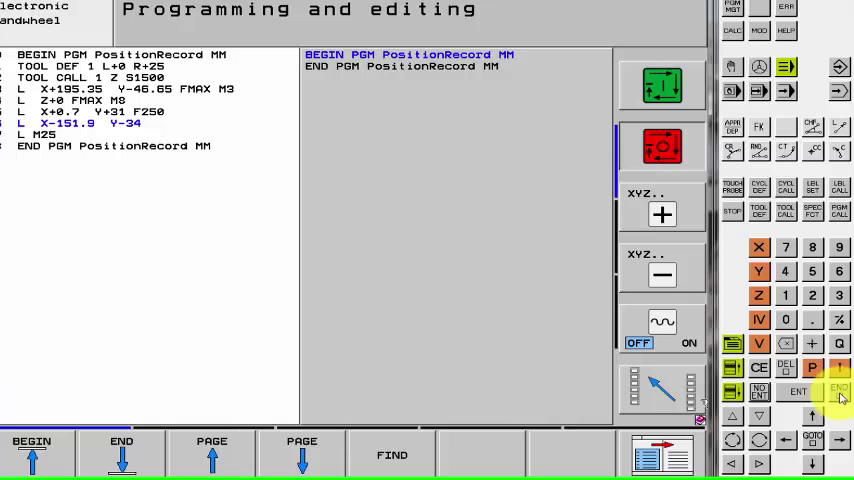
Jog the Y axis in handwheel mode from -34 to -30.350
{"action": "left_click", "coordinate": [760, 68]}
{"action": "left_click", "coordinate": [661, 215]}
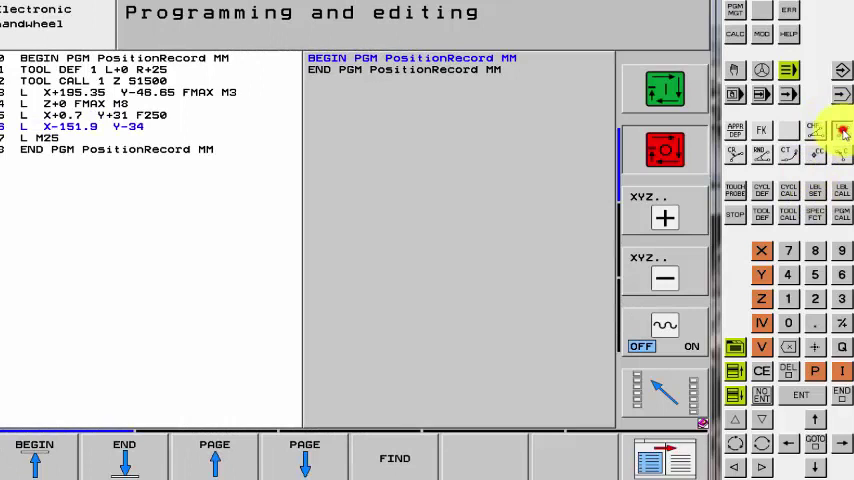
Add block 7, L X-1.7 Y+9.7 with R0, capturing actual X and Y positions
{"action": "left_click", "coordinate": [843, 133]}
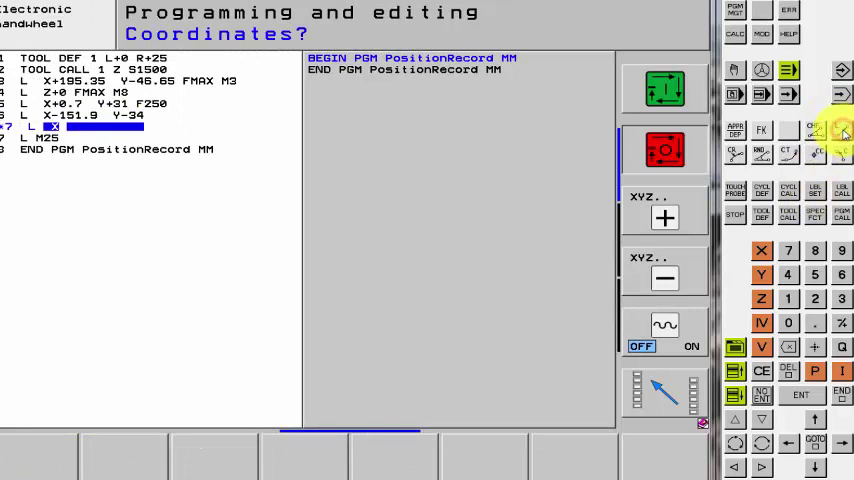
{"action": "left_click", "coordinate": [814, 346]}
{"action": "left_click", "coordinate": [34, 458]}
{"action": "type", "text": "-1.7"}
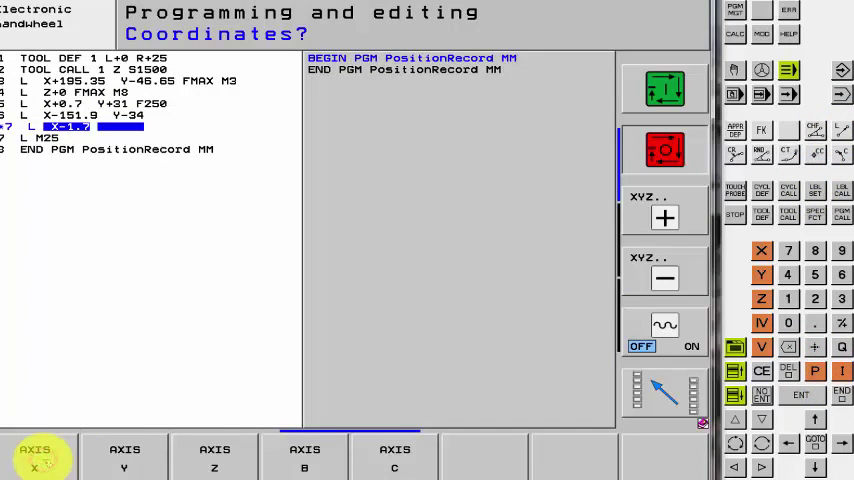
{"action": "left_click", "coordinate": [761, 274]}
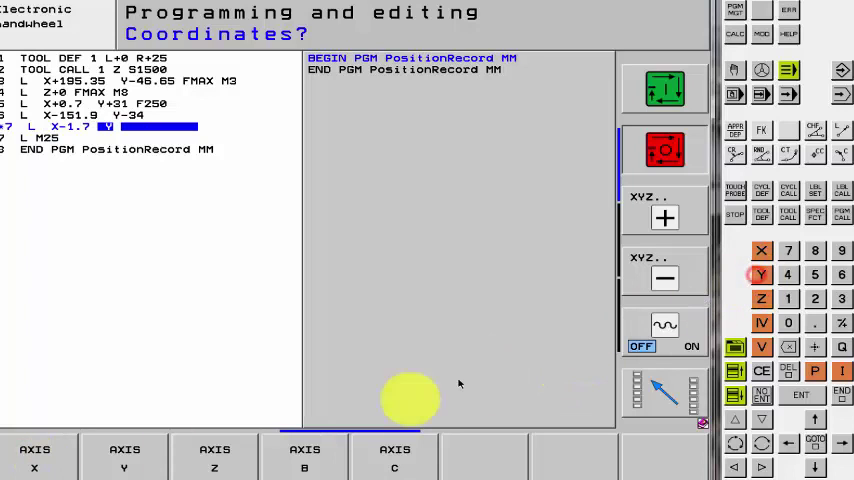
{"action": "left_click", "coordinate": [124, 458]}
{"action": "type", "text": "+9.7"}
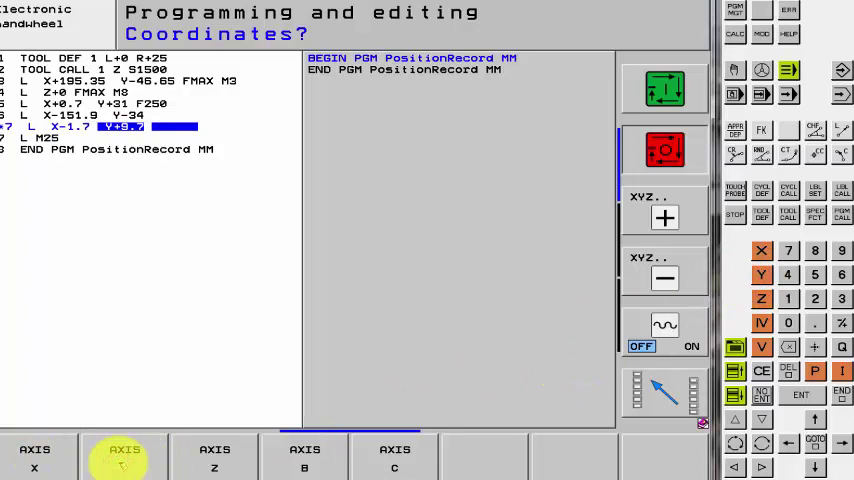
{"action": "left_click", "coordinate": [810, 397]}
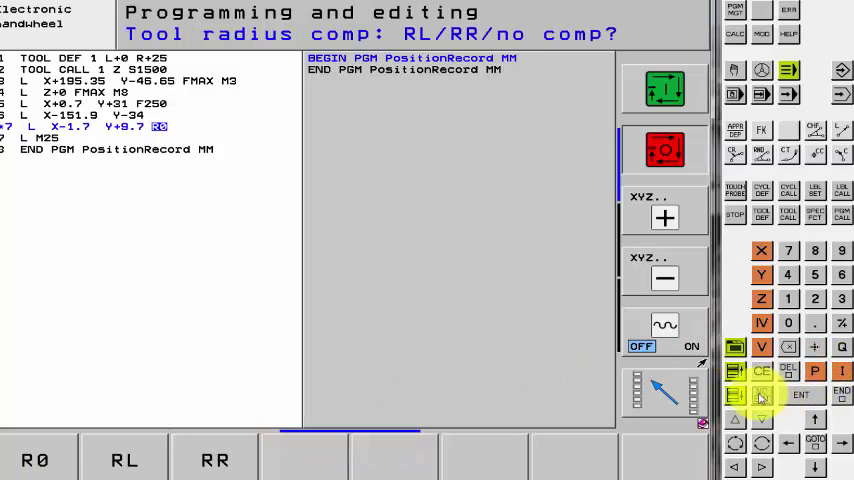
{"action": "left_click", "coordinate": [760, 397]}
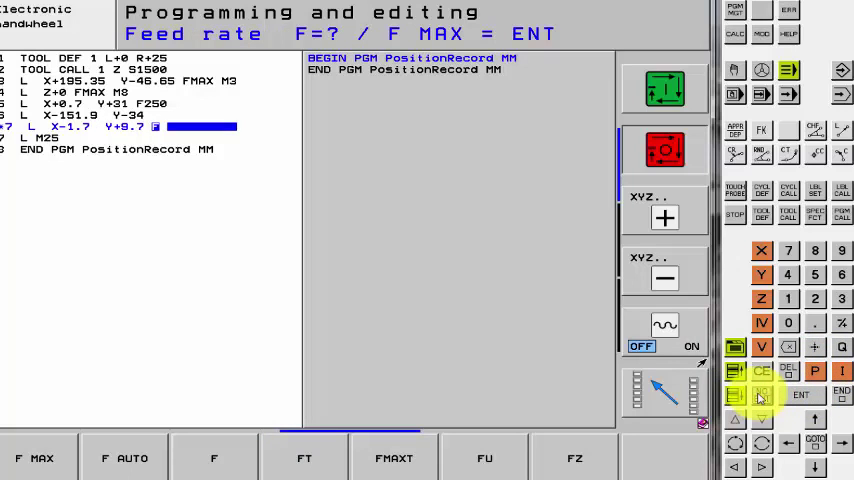
{"action": "left_click", "coordinate": [843, 397]}
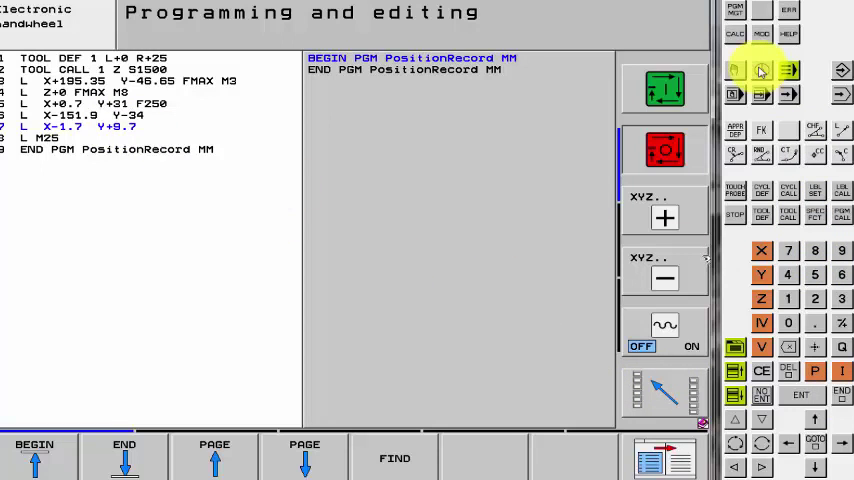
Jog Y to +13.350 and X to +0.300 in handwheel mode
{"action": "left_click", "coordinate": [762, 70]}
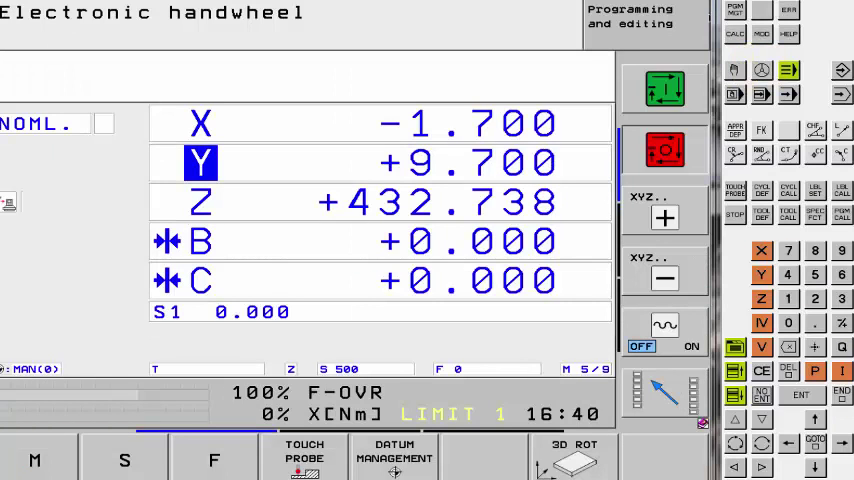
{"action": "left_click", "coordinate": [664, 218]}
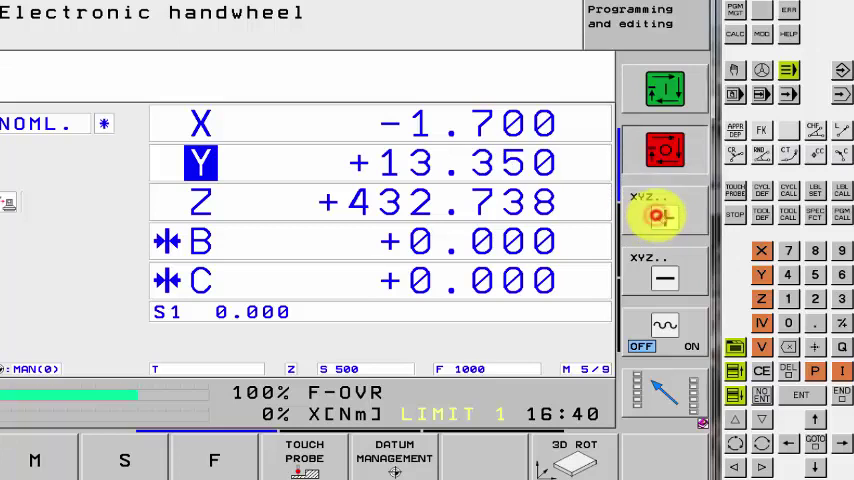
{"action": "left_click", "coordinate": [761, 251]}
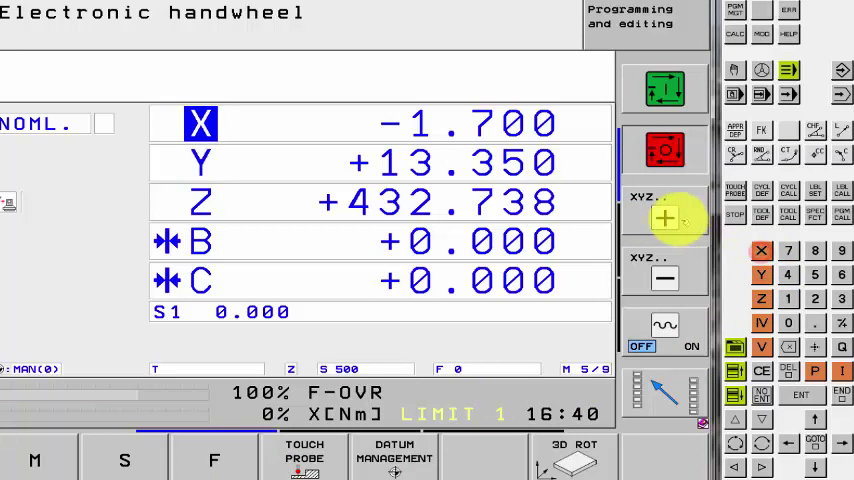
{"action": "left_click", "coordinate": [664, 218]}
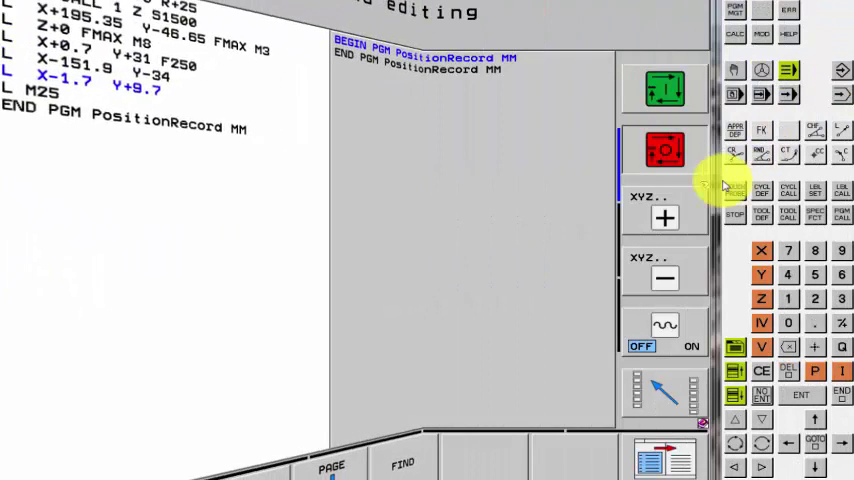
Insert block 8 as L X+185.4 Y-65 using the captured X and Y positions
{"action": "left_click", "coordinate": [843, 128]}
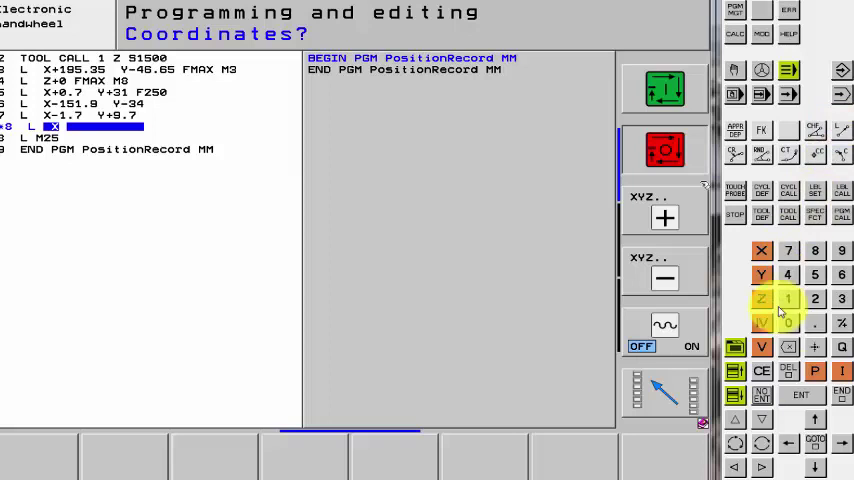
{"action": "left_click", "coordinate": [815, 371]}
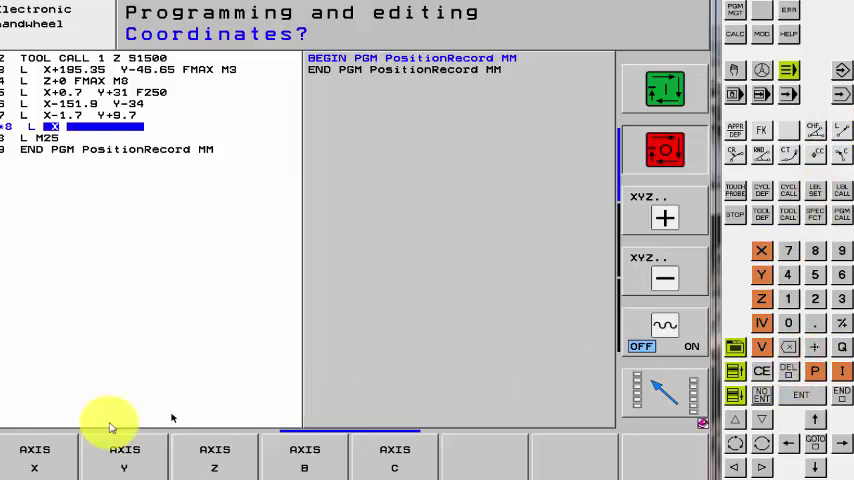
{"action": "left_click", "coordinate": [34, 455]}
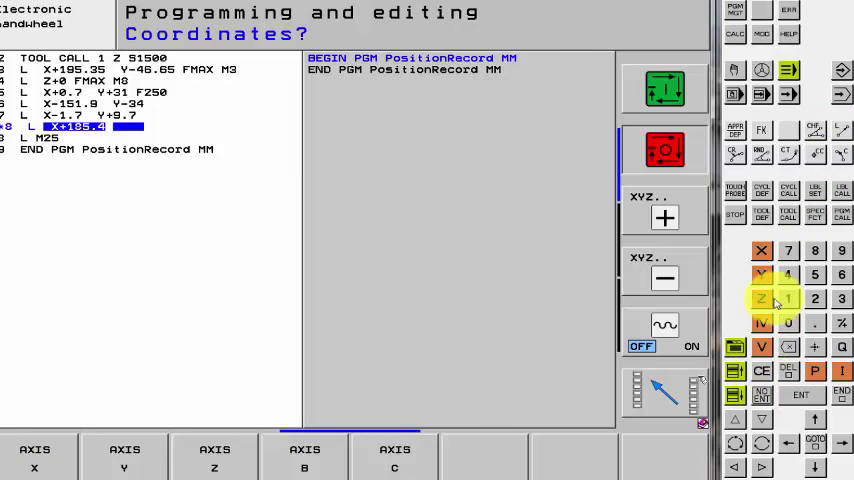
{"action": "left_click", "coordinate": [124, 455]}
{"action": "type", "text": "Y-65"}
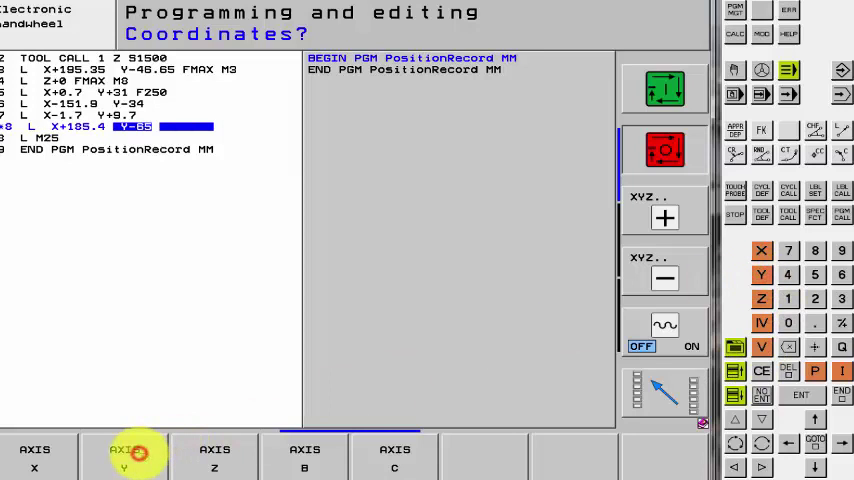
{"action": "left_click", "coordinate": [843, 395]}
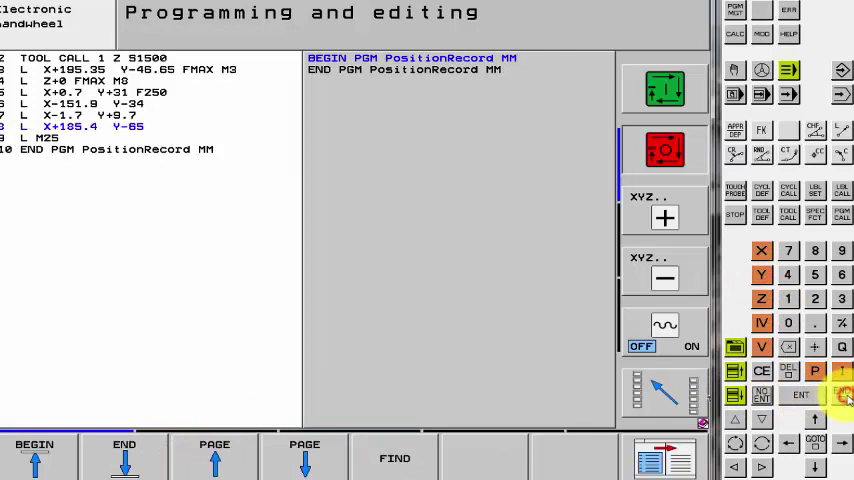